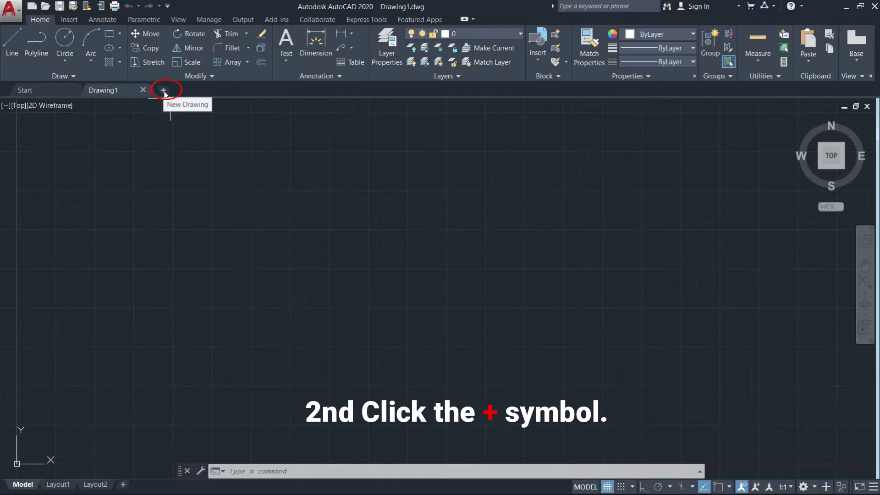
# - Create a new blank drawing, and start another drawing from the Start page
pyautogui.click(164, 90)
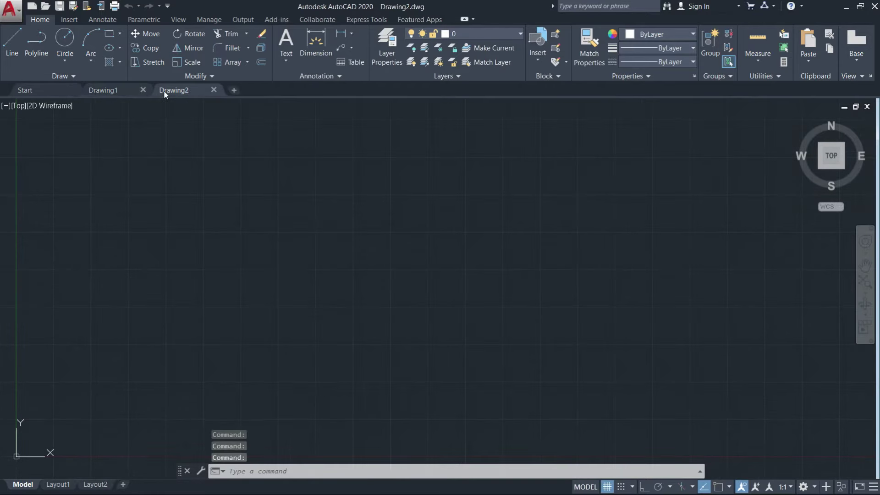
pyautogui.click(45, 88)
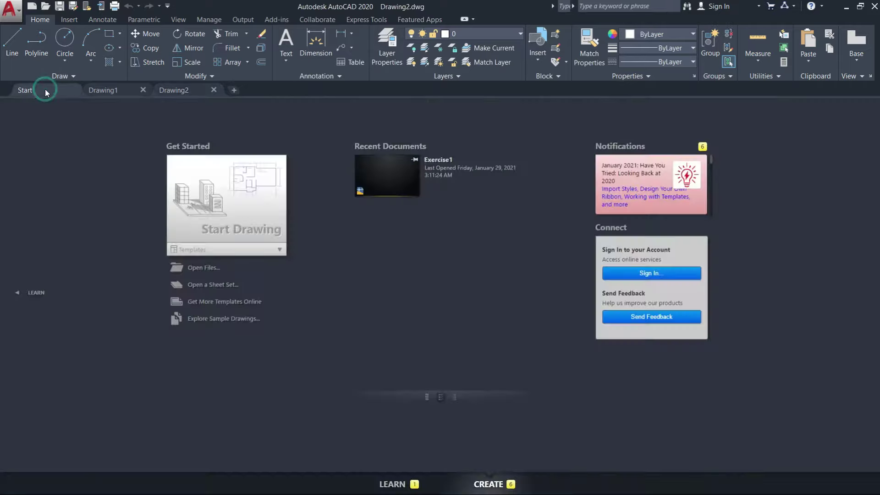
pyautogui.click(233, 228)
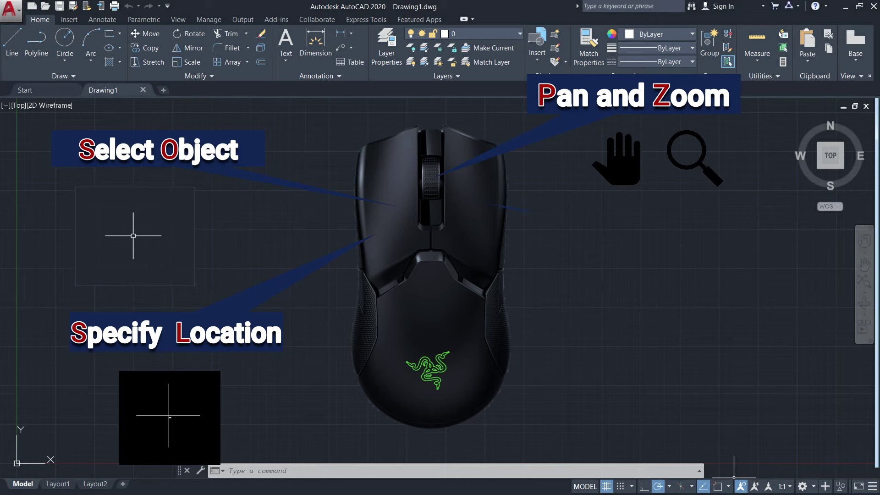
# - Try a window selection and a crossing selection in the empty drawing area
pyautogui.rightClick(608, 471)
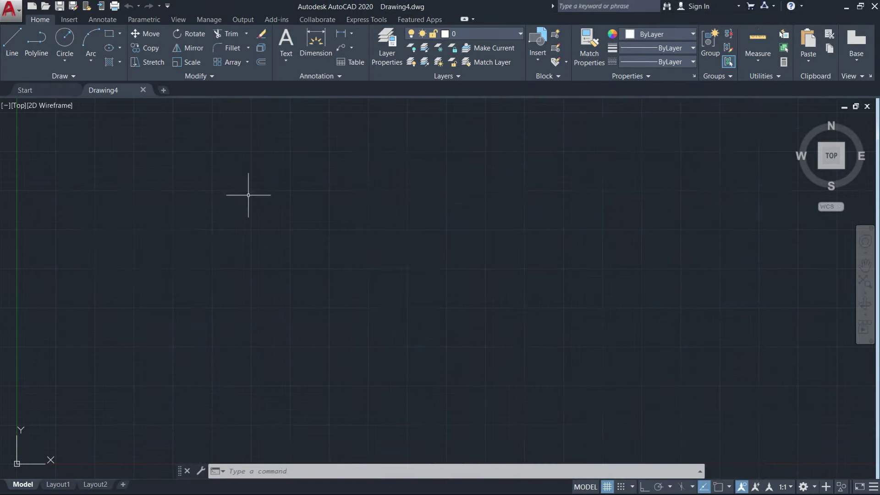
pyautogui.click(248, 195)
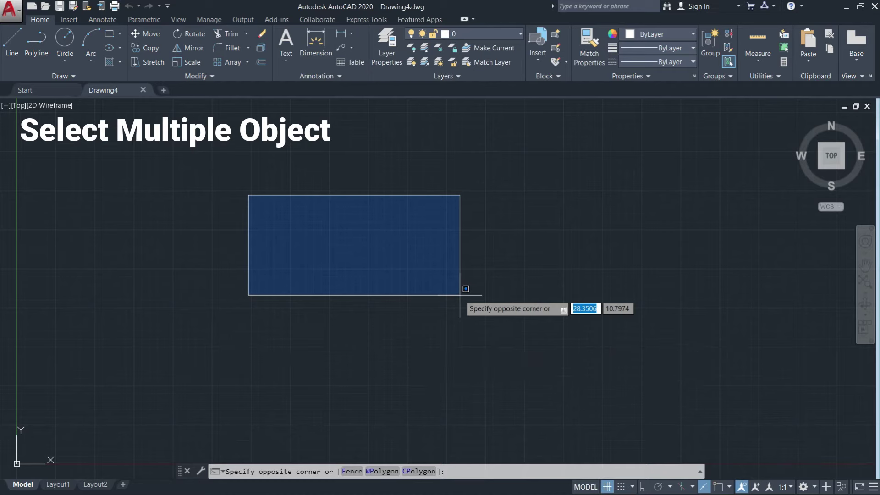
pyautogui.click(734, 308)
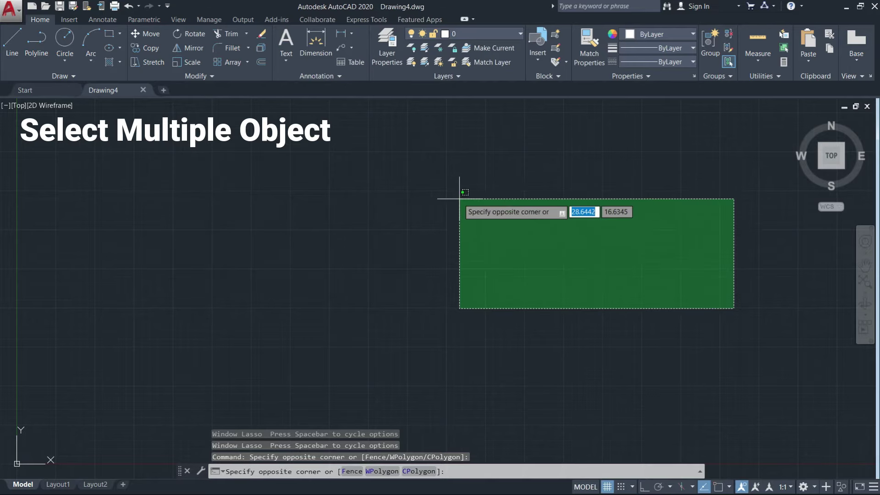
pyautogui.click(443, 135)
pyautogui.click(248, 195)
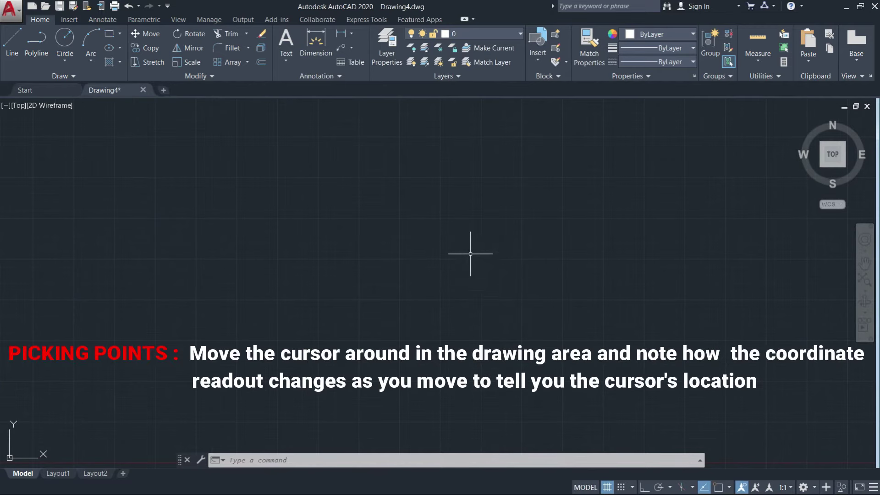
pyautogui.scroll(-2, 371, 297)
pyautogui.moveTo(402, 305)
pyautogui.mouseDown(button='middle')
pyautogui.moveTo(472, 252)
pyautogui.moveTo(493, 250)
pyautogui.mouseUp(button='middle')
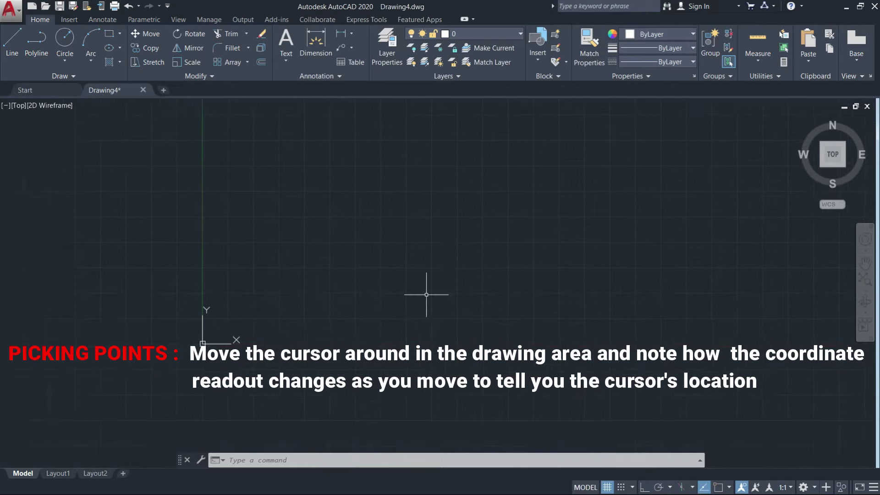
pyautogui.scroll(-2, 393, 242)
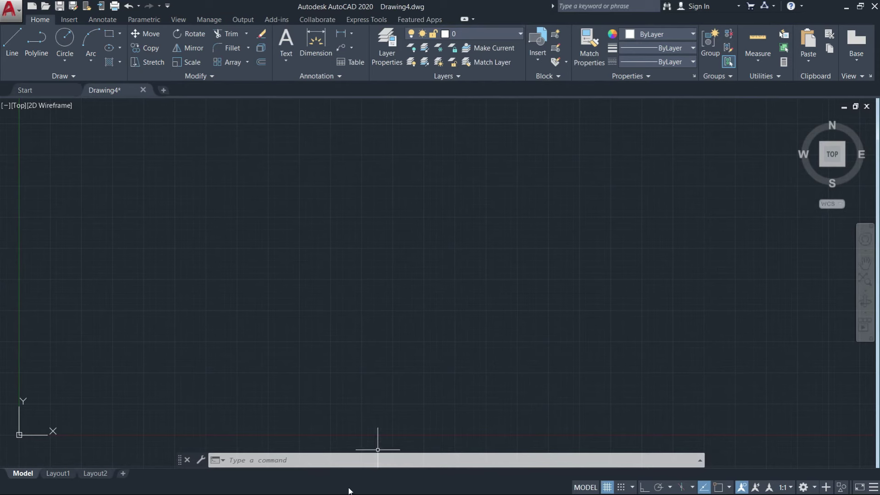
# - Run the UNITS command with its alias UN
pyautogui.click(290, 459)
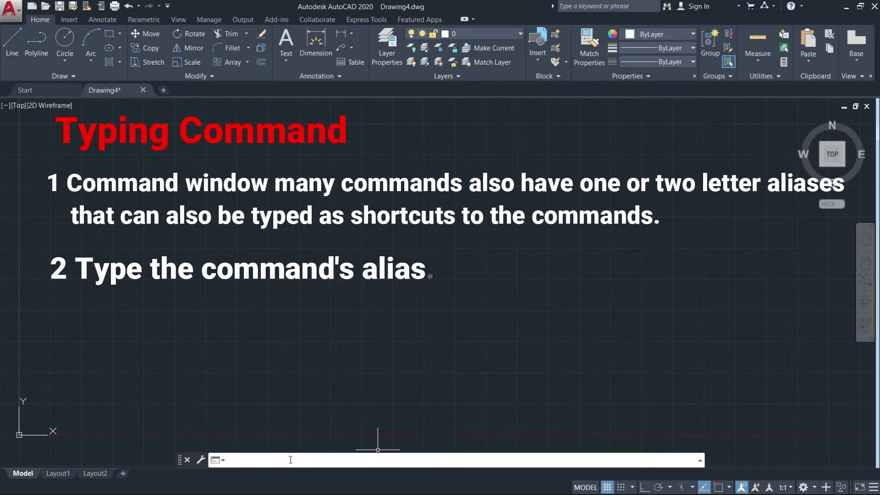
pyautogui.write('UN')
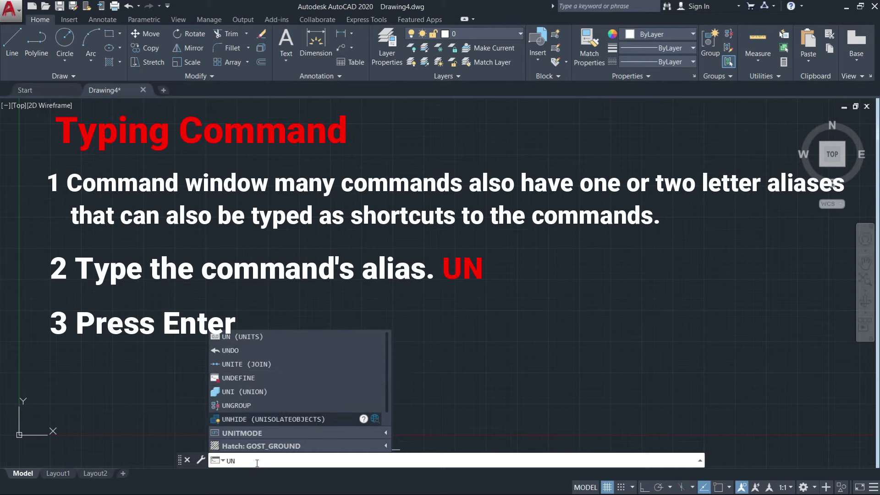
pyautogui.press('Return')
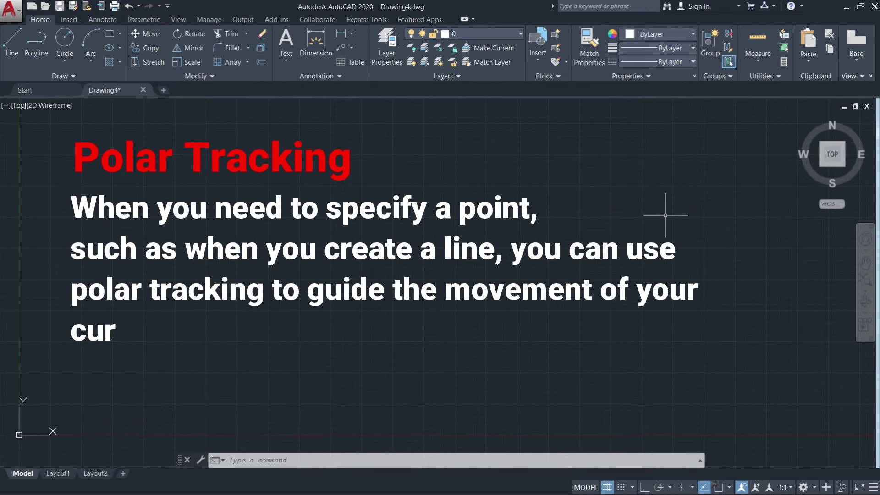
# - Turn on polar tracking and start a test line, toggling polar tracking while specifying its next point
pyautogui.doubleClick(658, 487)
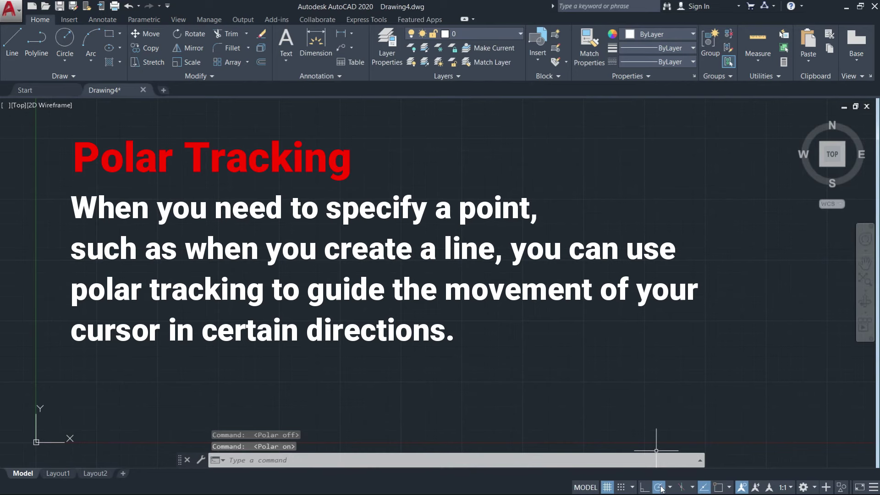
pyautogui.click(347, 245)
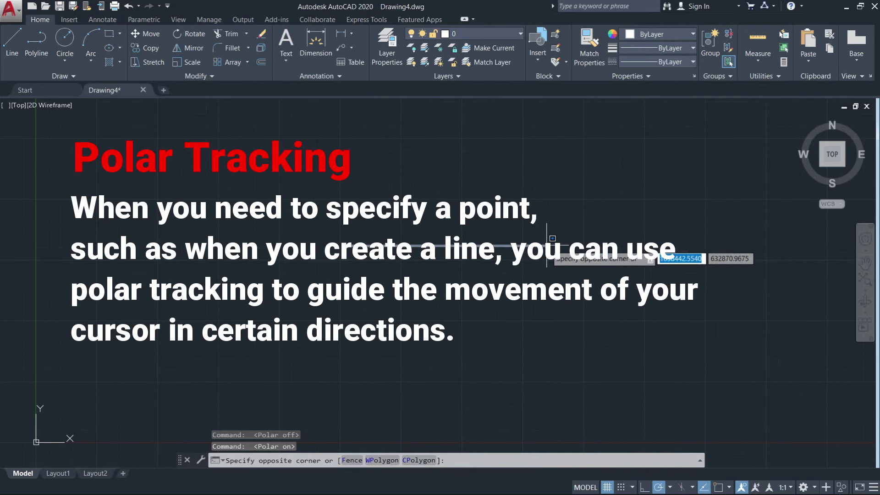
pyautogui.click(12, 40)
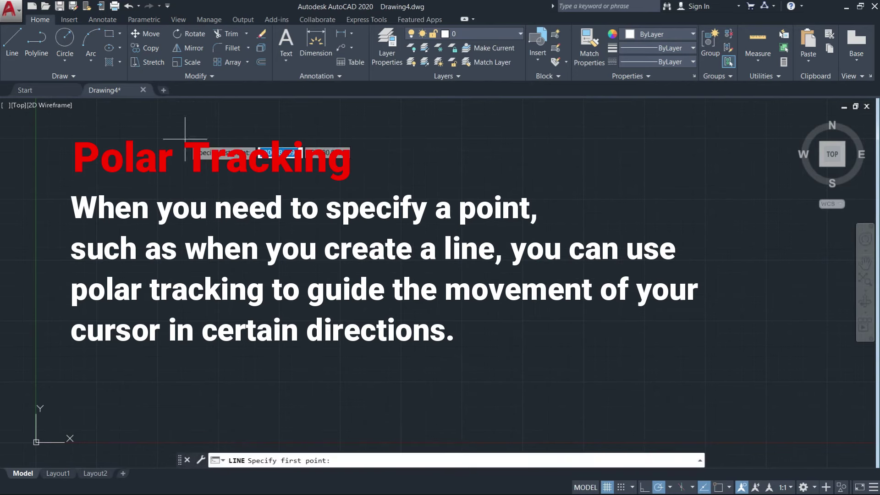
pyautogui.click(336, 203)
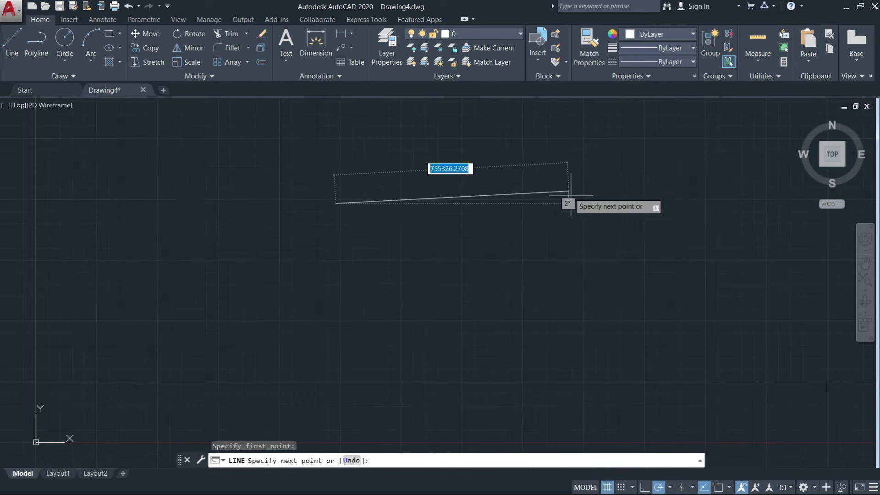
pyautogui.press('F10')
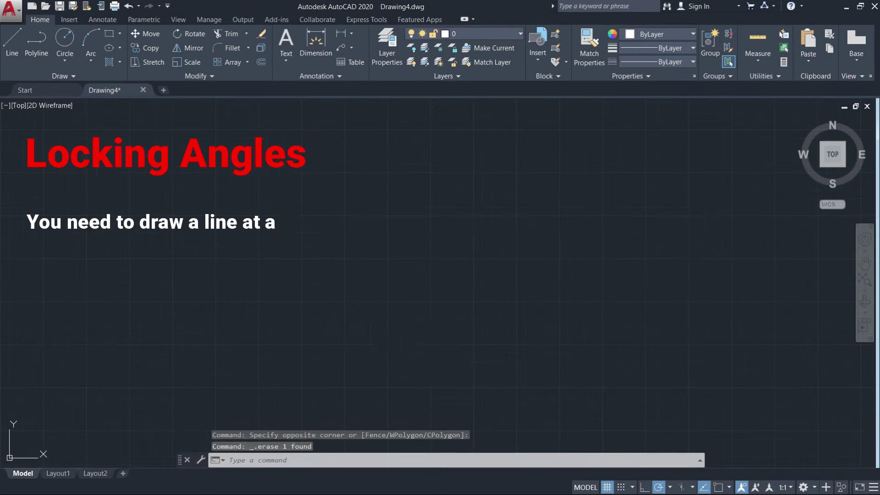
# - Draw a horizontal line 100 units long at 0° with polar tracking
pyautogui.click(12, 41)
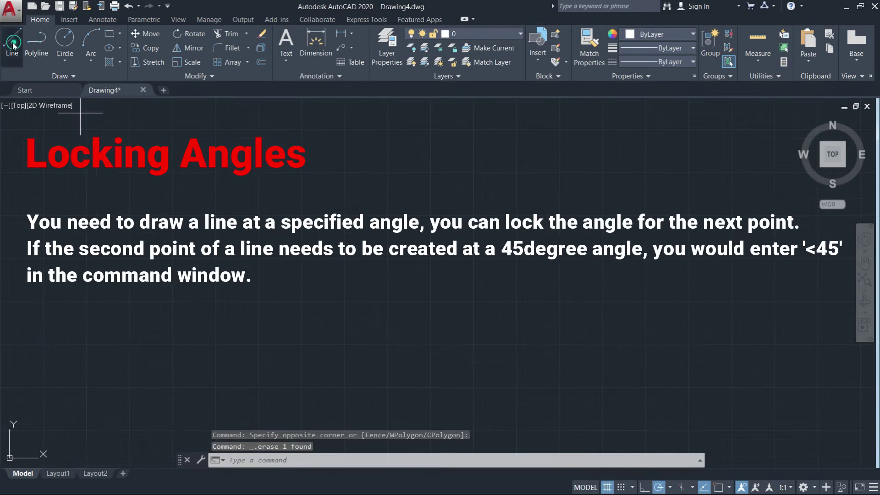
pyautogui.click(292, 232)
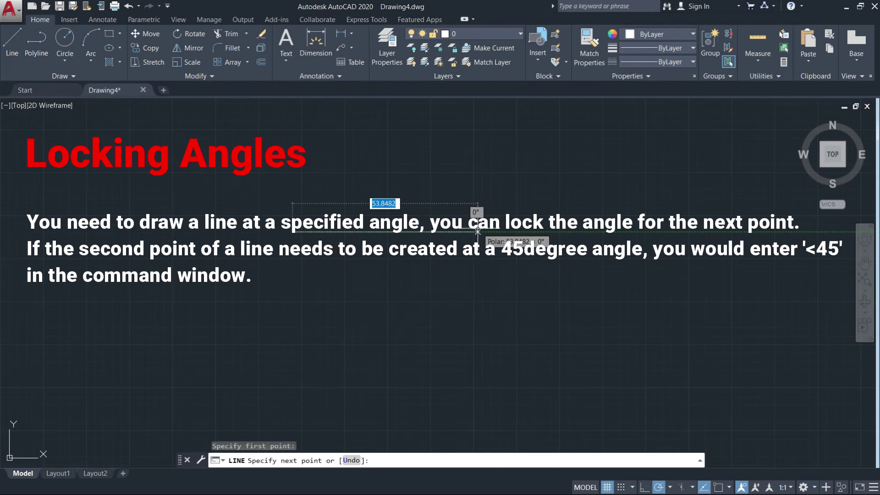
pyautogui.write('100')
pyautogui.press('Return')
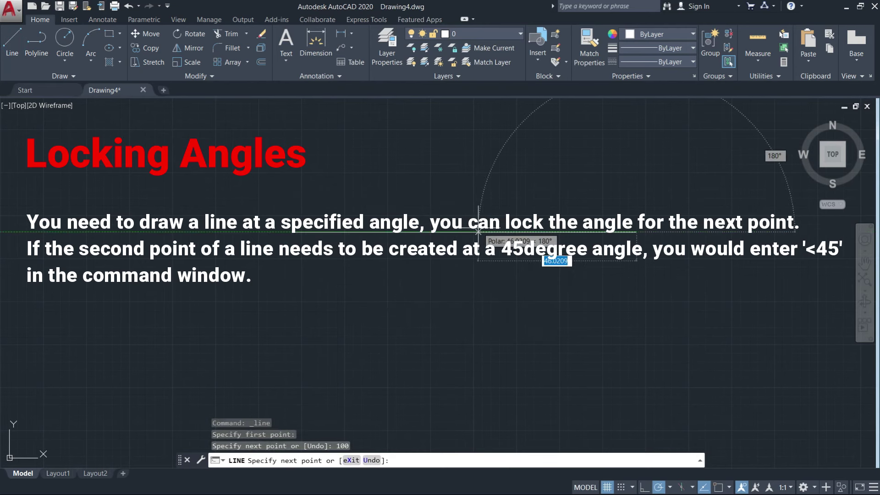
pyautogui.press('Escape')
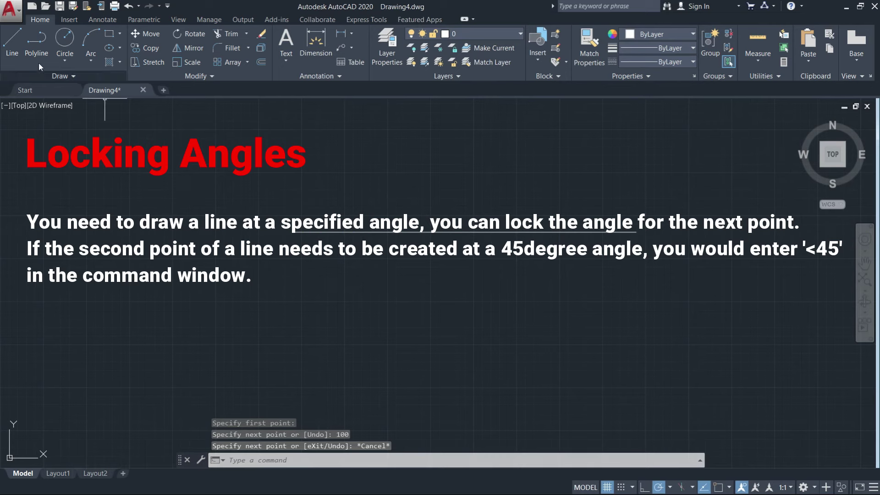
# - Draw a second line from the horizontal line's west endpoint with the angle locked at 45°
pyautogui.click(12, 41)
pyautogui.click(293, 232)
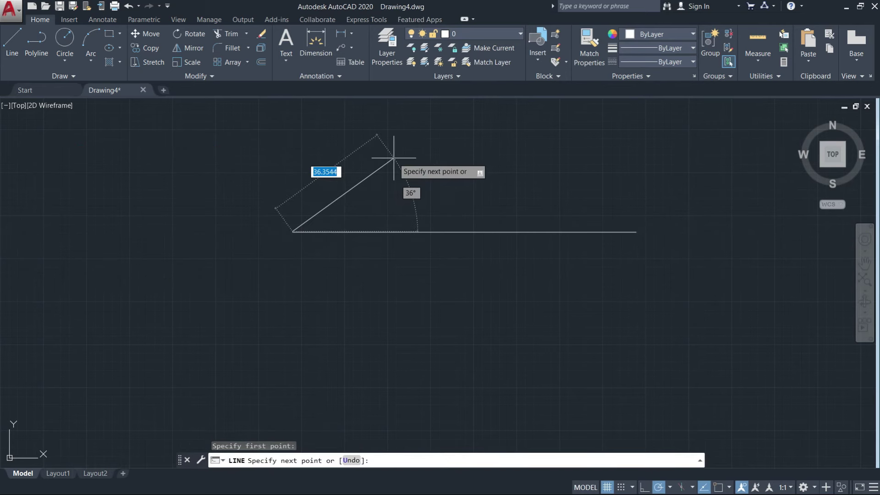
pyautogui.write('<45')
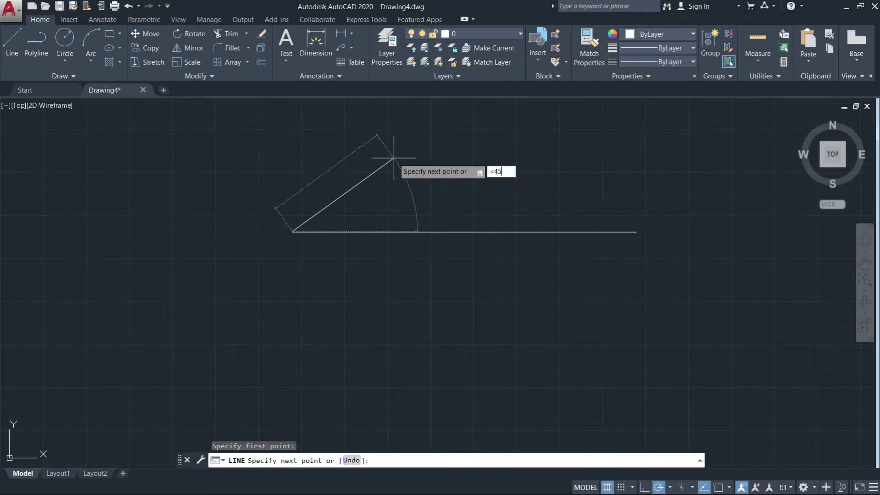
pyautogui.press('Return')
pyautogui.click(393, 158)
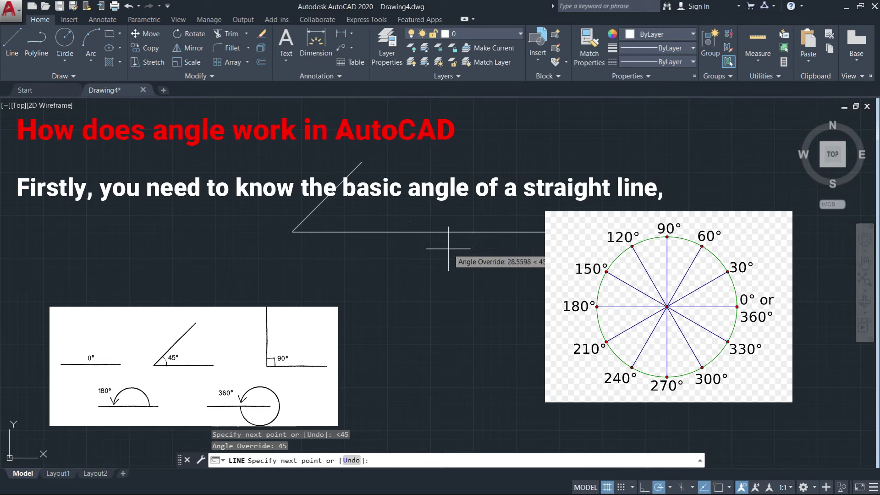
pyautogui.click(527, 158)
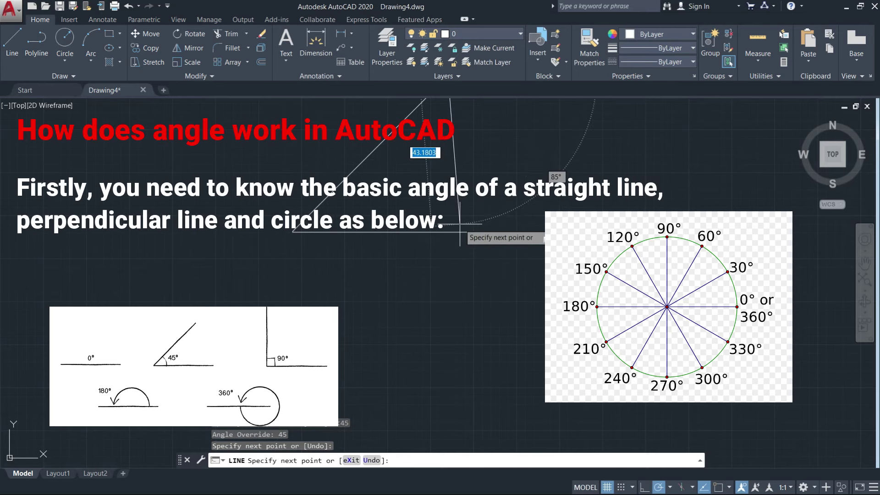
pyautogui.press('Escape')
pyautogui.press('Escape')
pyautogui.press('Escape')
# - Delete the 45° line using a crossing selection
pyautogui.click(409, 185)
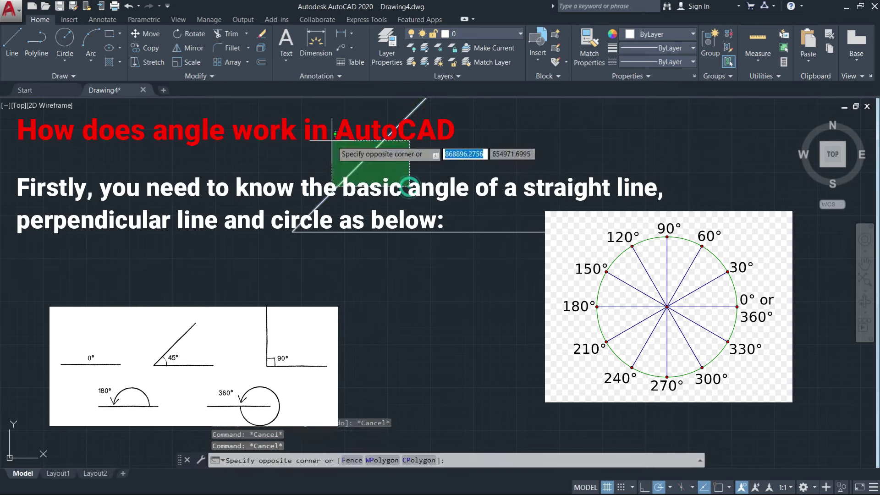
pyautogui.click(332, 141)
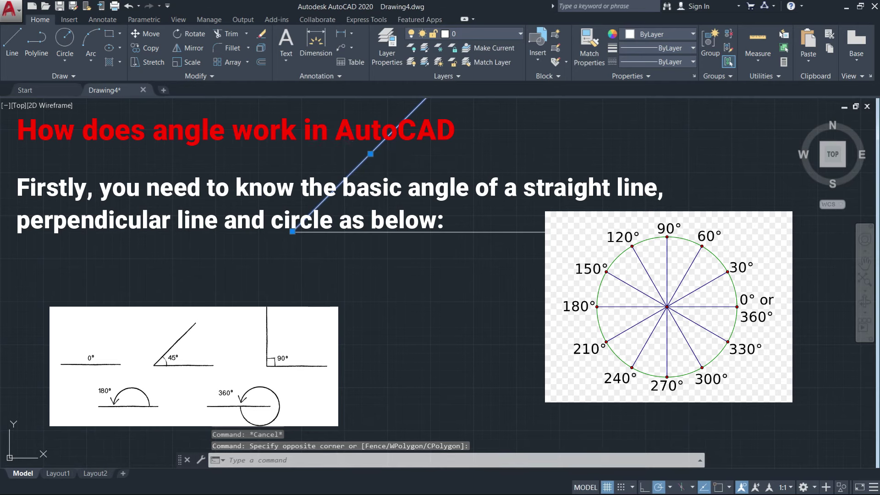
pyautogui.press('Delete')
# - Draw a horizontal baseline at 0° eastward across the middle of the drawing area
pyautogui.click(12, 41)
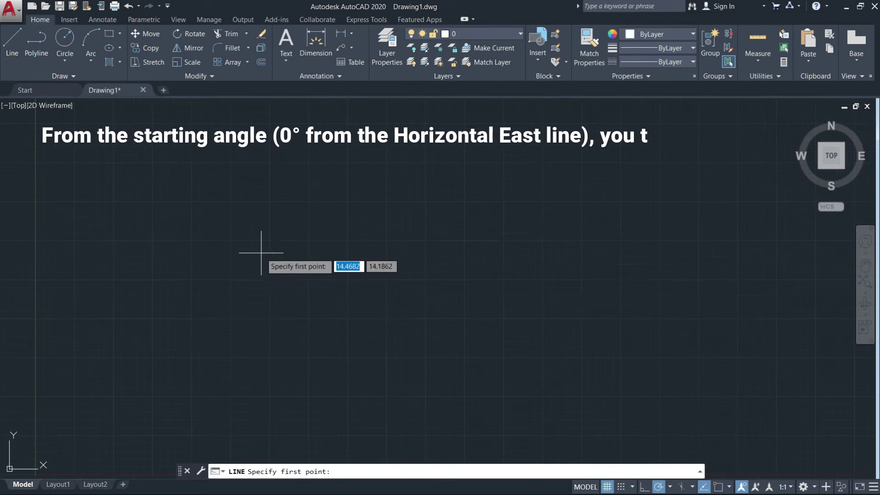
pyautogui.click(267, 272)
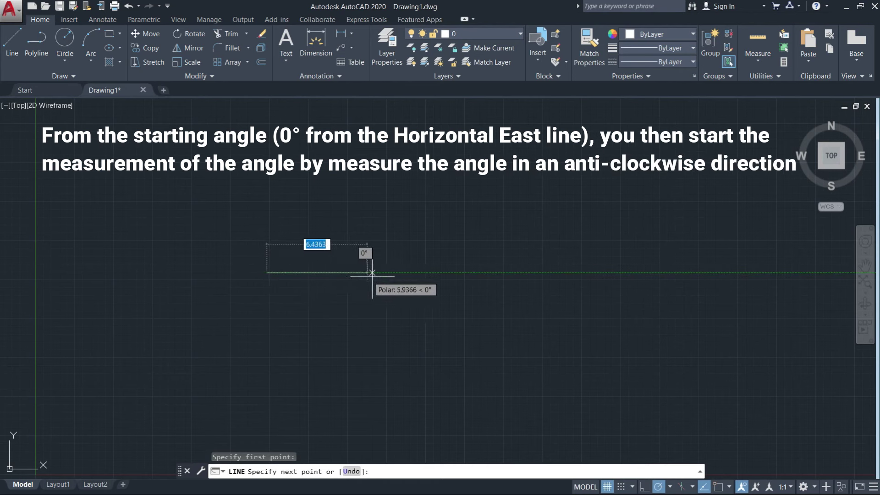
pyautogui.click(581, 273)
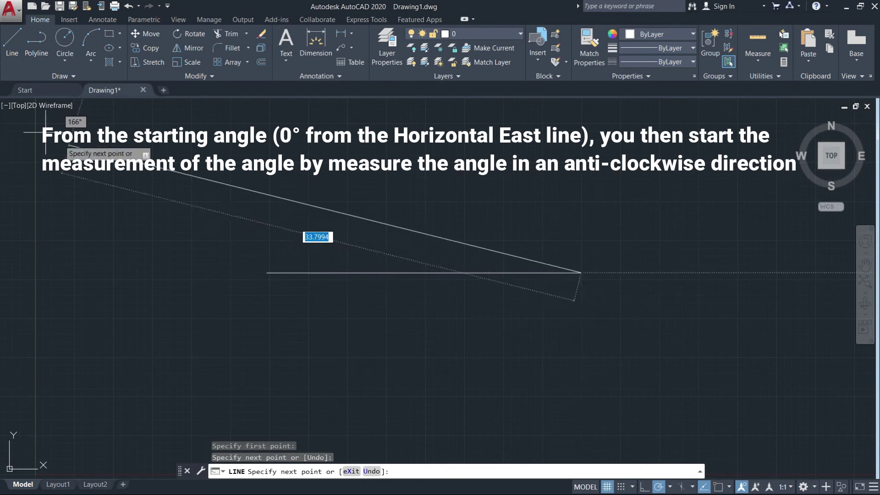
# - Draw a line from the baseline's west endpoint with the angle locked at 150°, and end the command
pyautogui.click(12, 40)
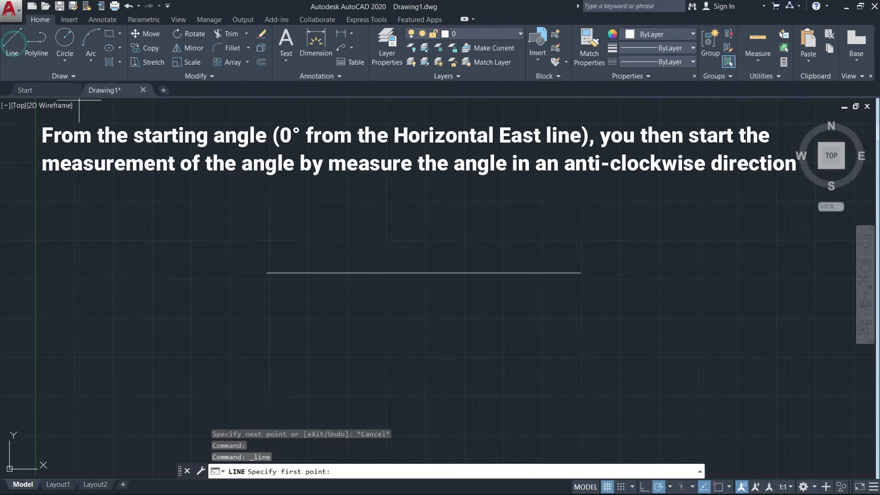
pyautogui.click(268, 272)
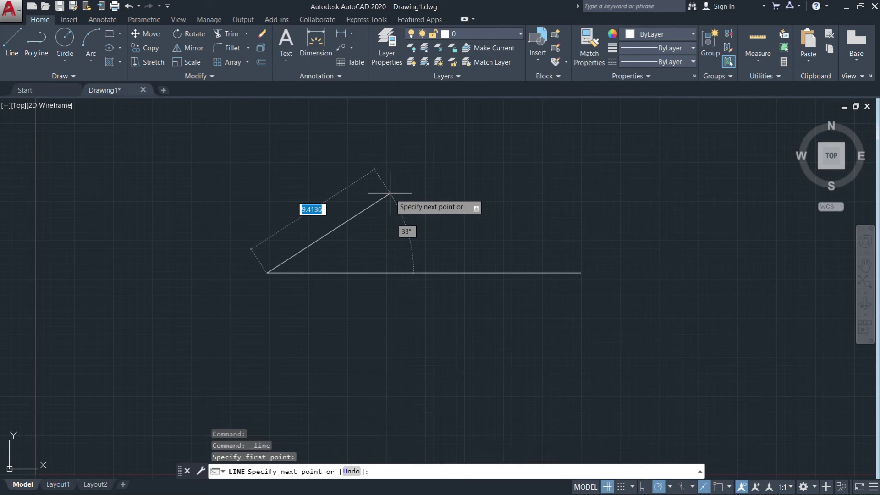
pyautogui.write('<150')
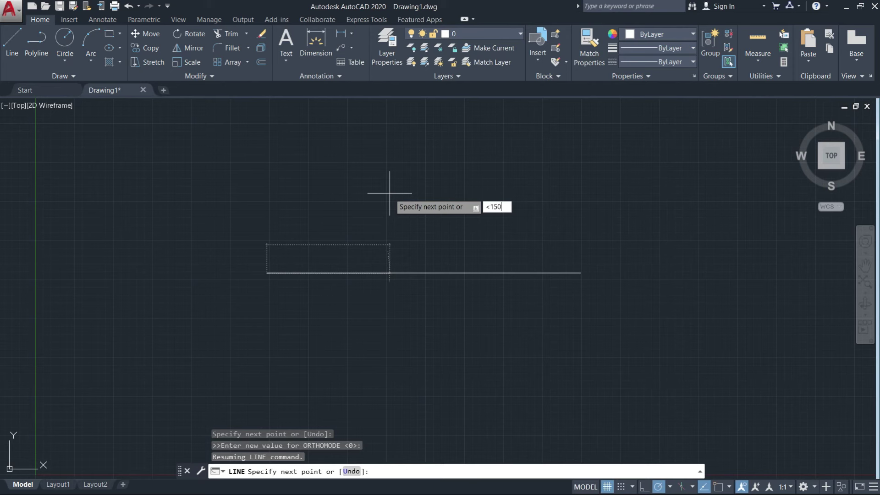
pyautogui.press('Return')
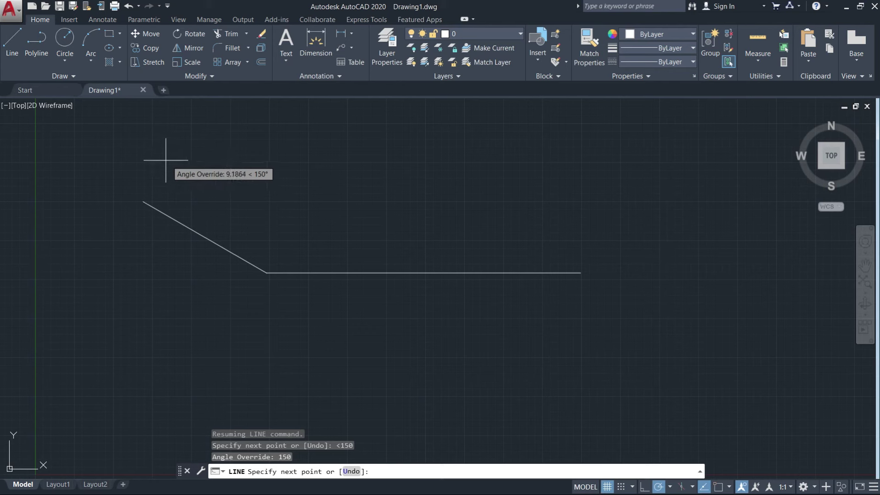
pyautogui.click(154, 152)
pyautogui.press('Escape')
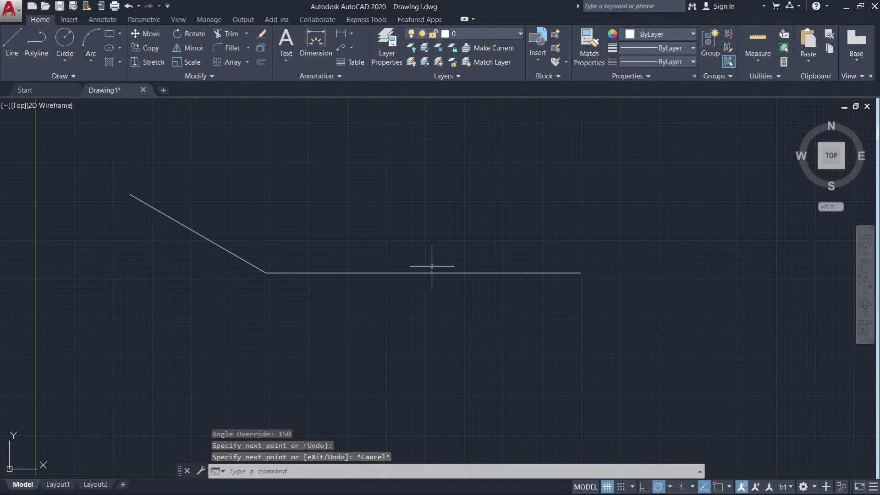